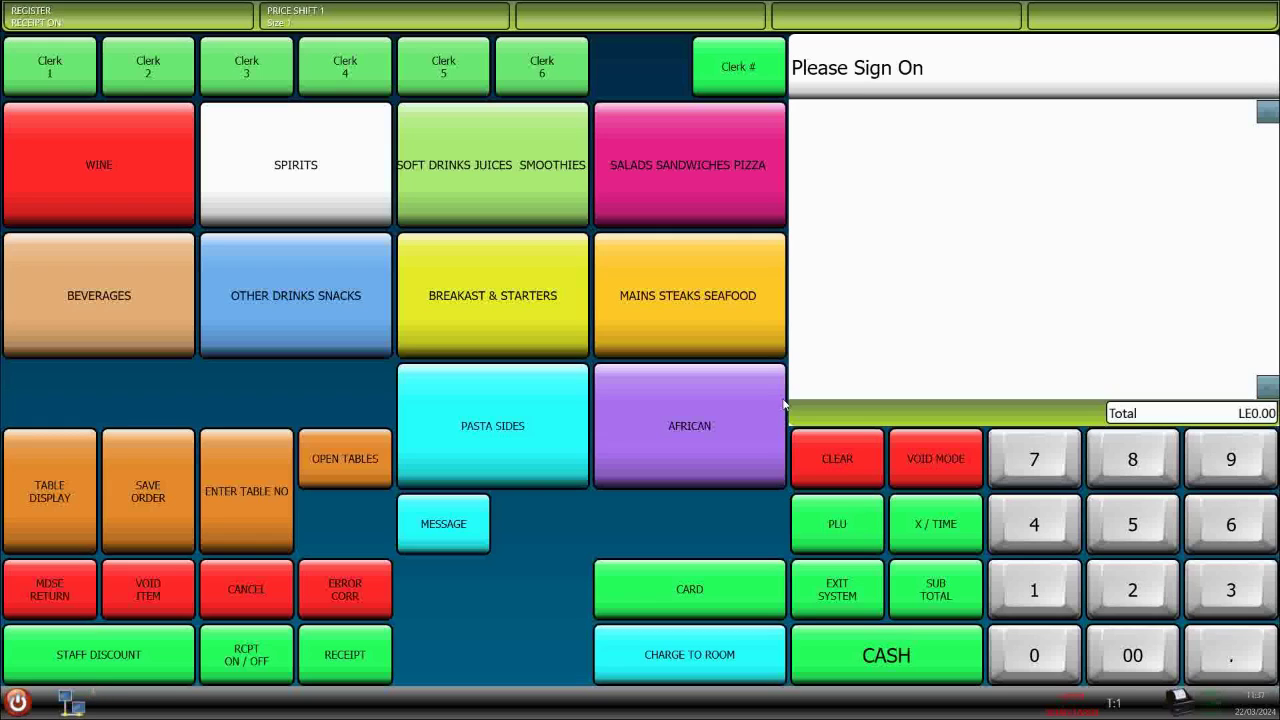
Step: Sign on as Clerk 1, exit register mode, and open the Manager Menu's Stock options
{"action": "left_click", "coordinate": [62, 66]}
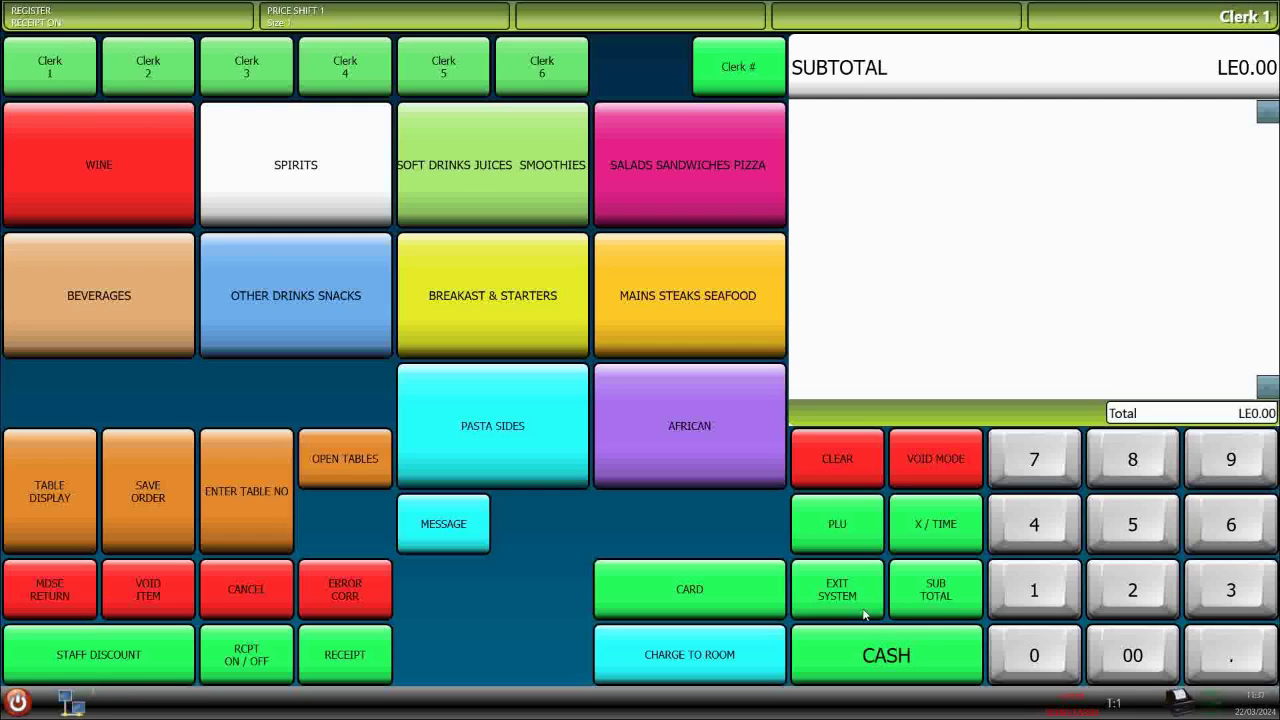
{"action": "left_click", "coordinate": [832, 591]}
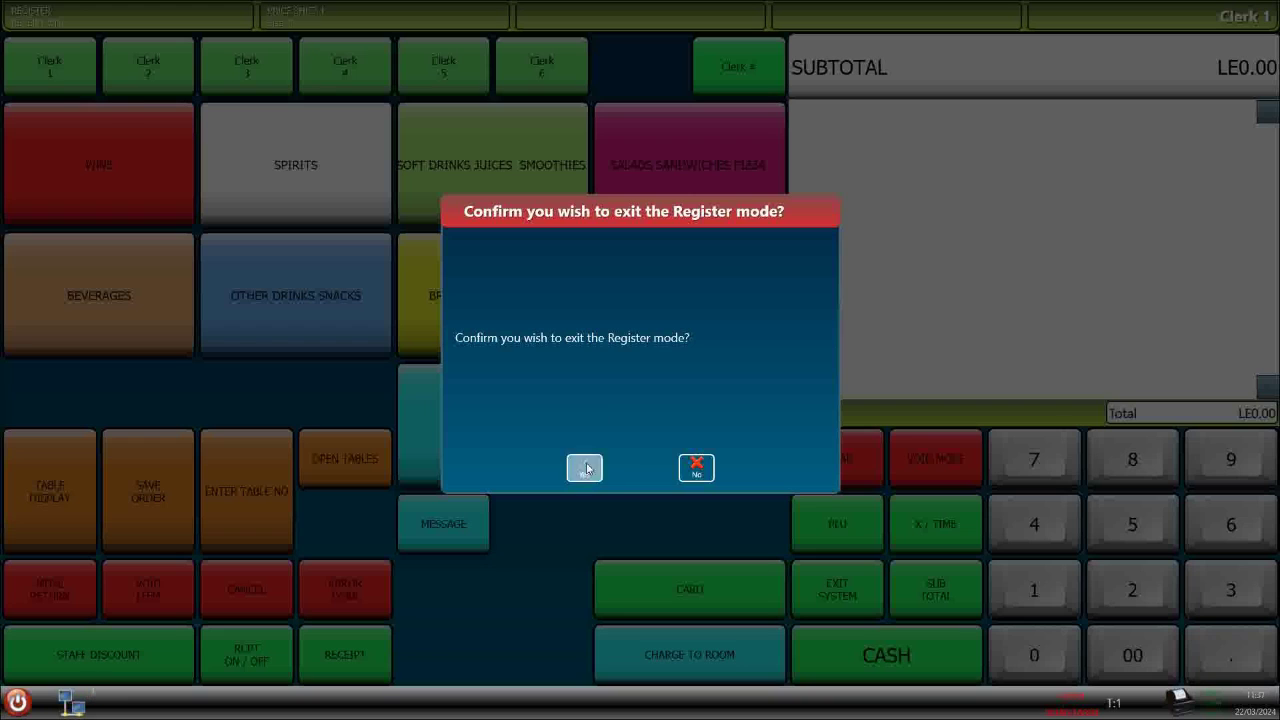
{"action": "left_click", "coordinate": [585, 468]}
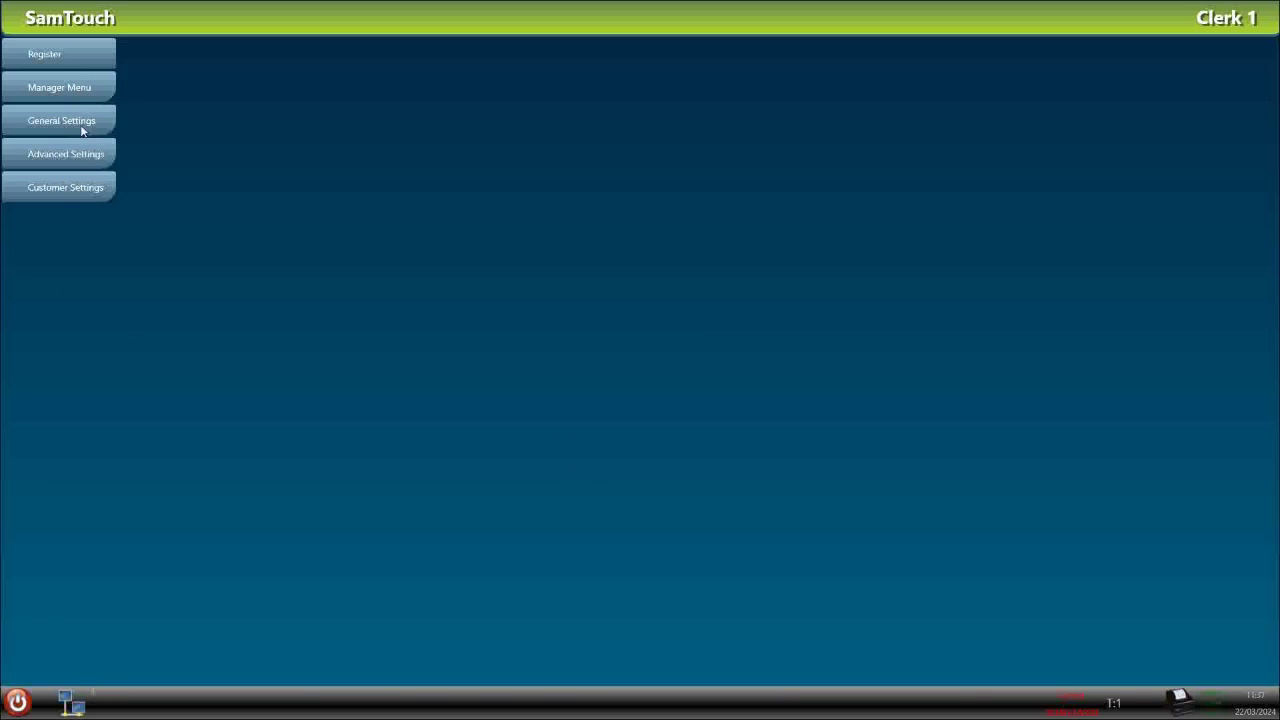
{"action": "left_click", "coordinate": [70, 92]}
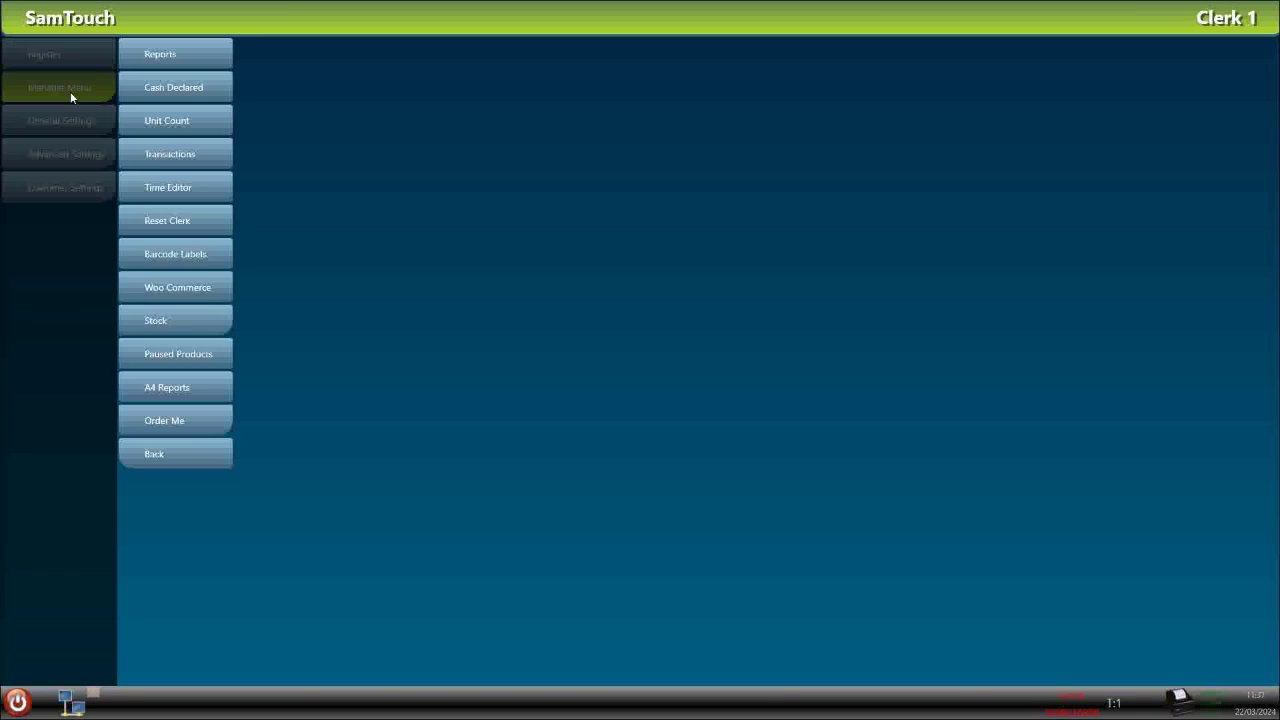
{"action": "left_click", "coordinate": [170, 322]}
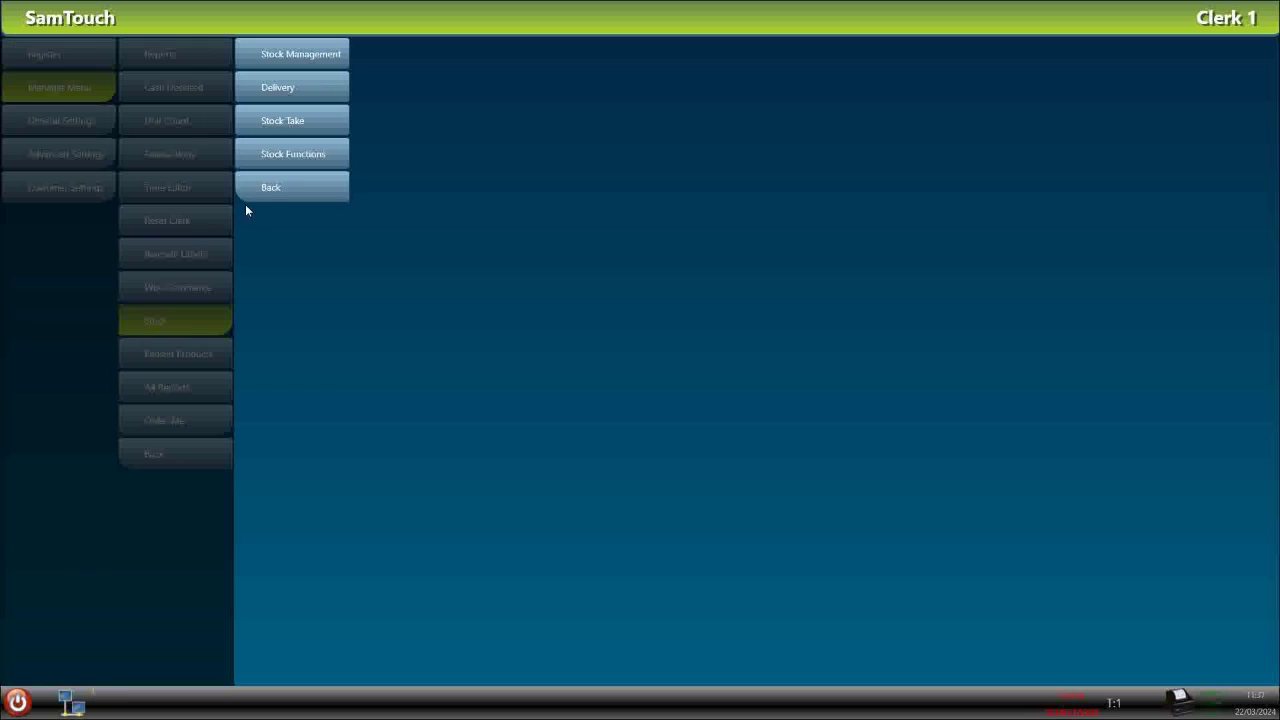
Step: Add FRONTERA (1 LITRE), product code 102, as a new Stock Management item
{"action": "left_click", "coordinate": [318, 54]}
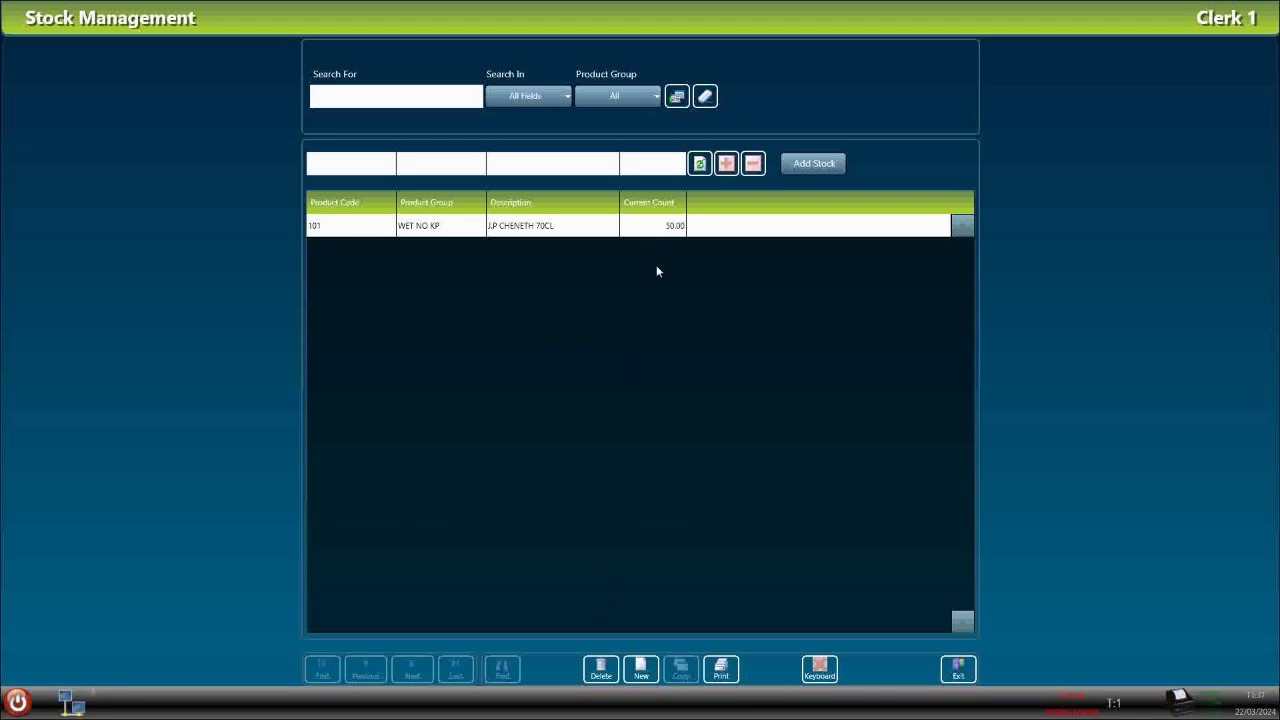
{"action": "left_click", "coordinate": [641, 670]}
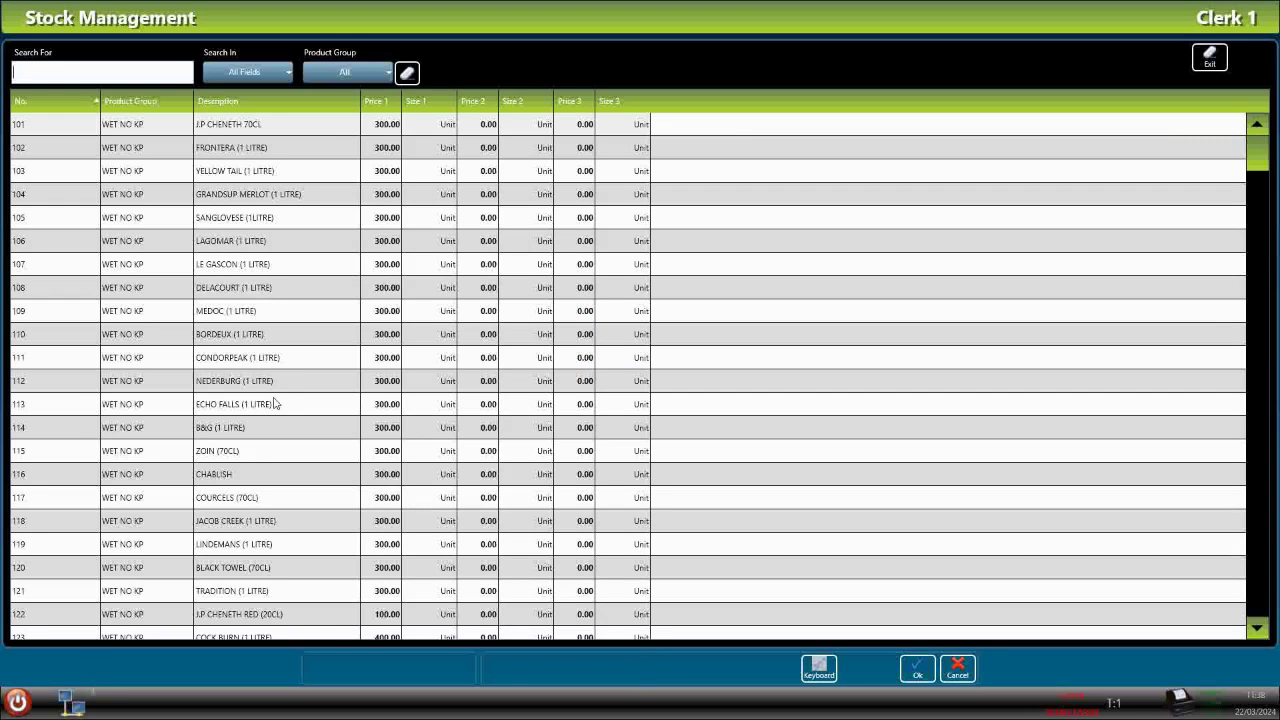
{"action": "left_click", "coordinate": [237, 150]}
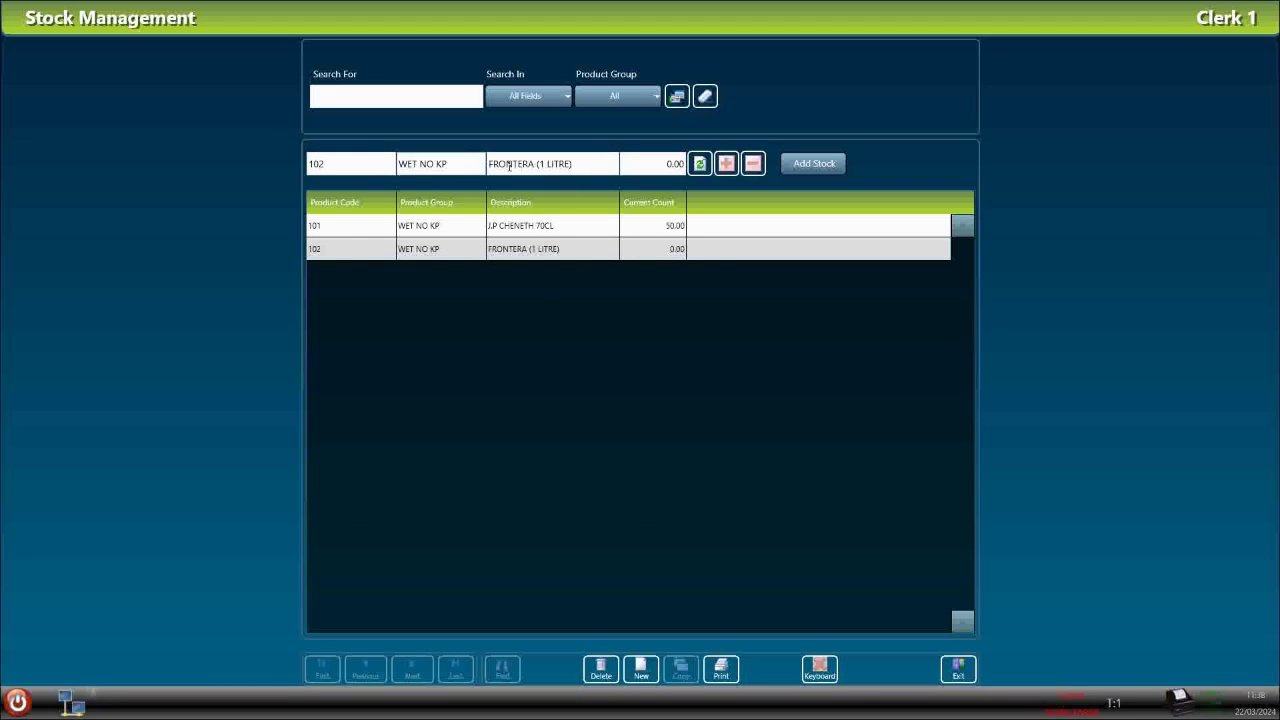
Step: Bump FRONTERA (1 LITRE)'s stock count up to 10 with the + button
{"action": "left_click", "coordinate": [734, 171]}
{"action": "left_click", "coordinate": [734, 171]}
{"action": "left_click", "coordinate": [734, 171]}
{"action": "left_click", "coordinate": [734, 171]}
{"action": "left_click", "coordinate": [734, 171]}
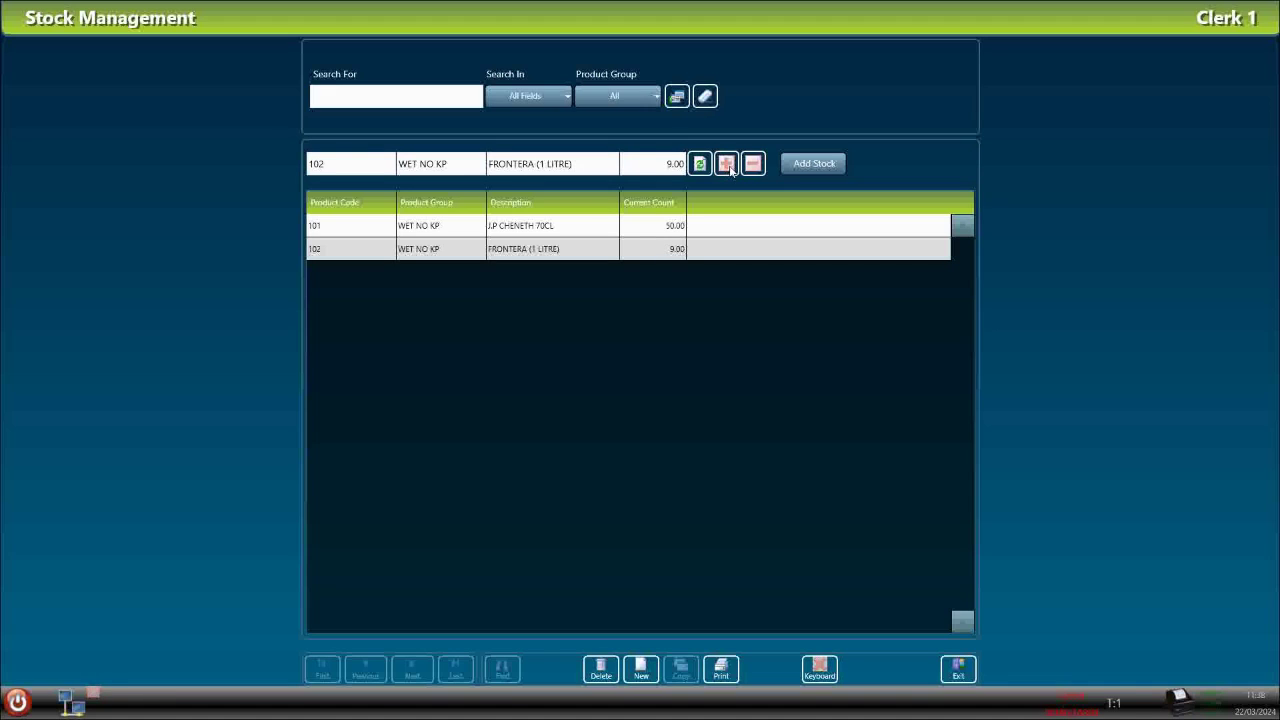
Step: Enter 100 as FRONTERA (1 LITRE)'s stock count on the keypad and confirm
{"action": "left_click", "coordinate": [669, 164]}
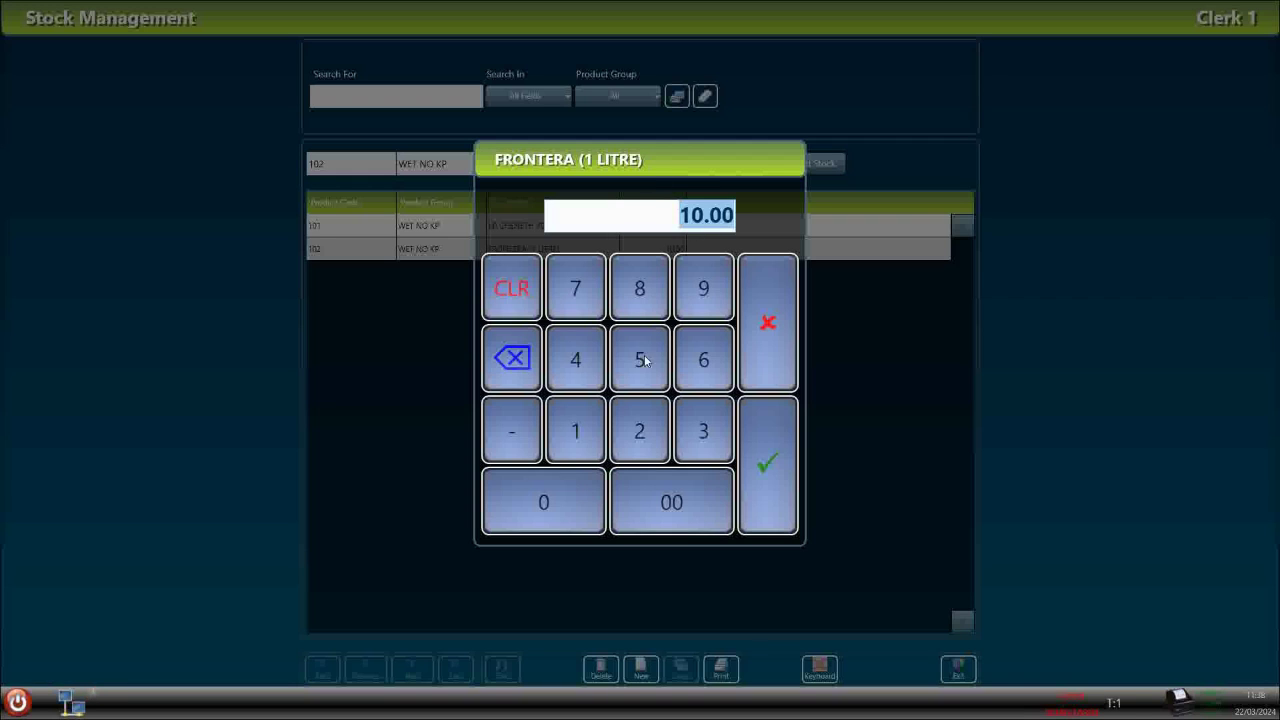
{"action": "left_click", "coordinate": [575, 445]}
{"action": "left_click", "coordinate": [546, 505]}
{"action": "left_click", "coordinate": [546, 505]}
{"action": "left_click", "coordinate": [546, 505]}
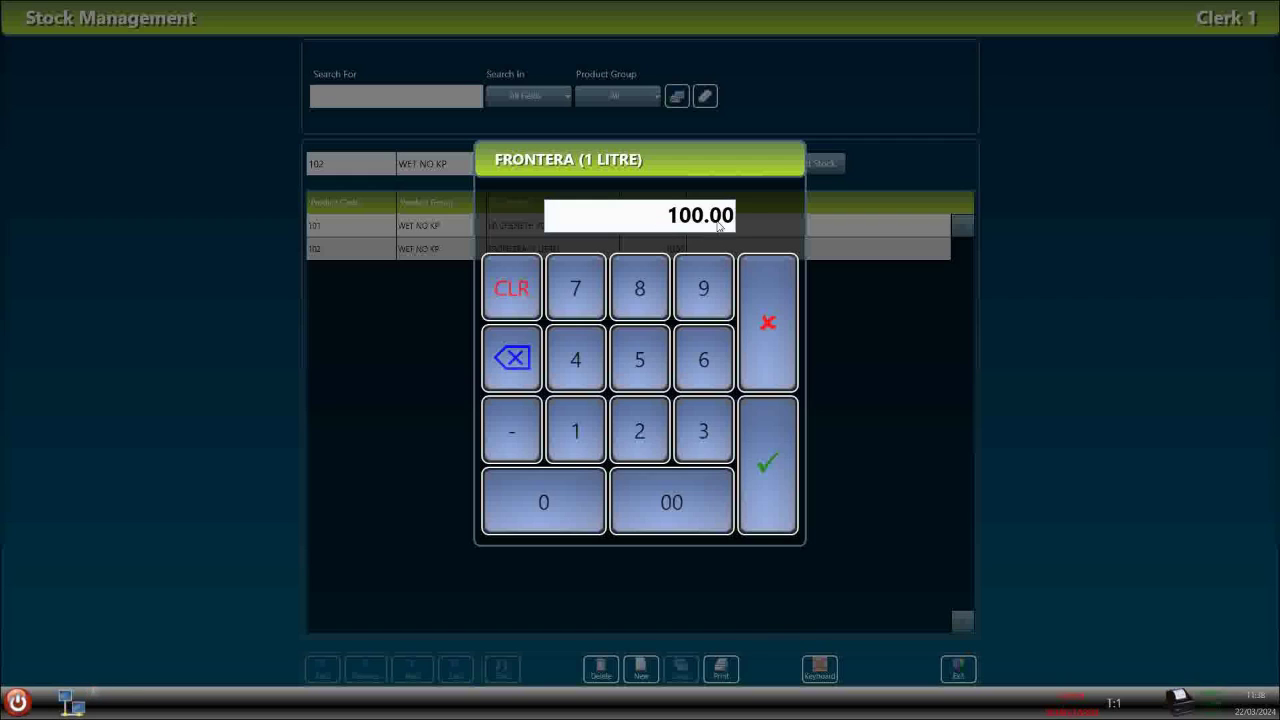
{"action": "left_click", "coordinate": [779, 473]}
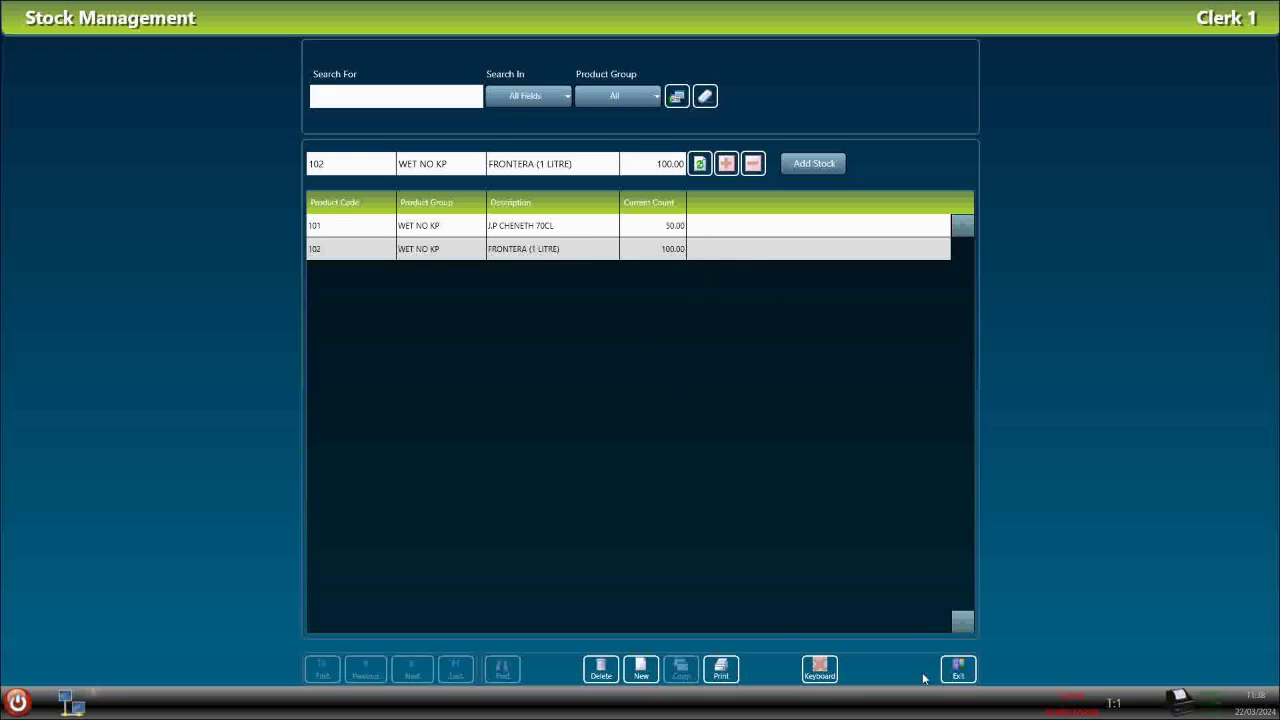
Step: Close and reopen Stock Management to verify Frontera at 100.00, then back out to the main menu
{"action": "left_click", "coordinate": [957, 677]}
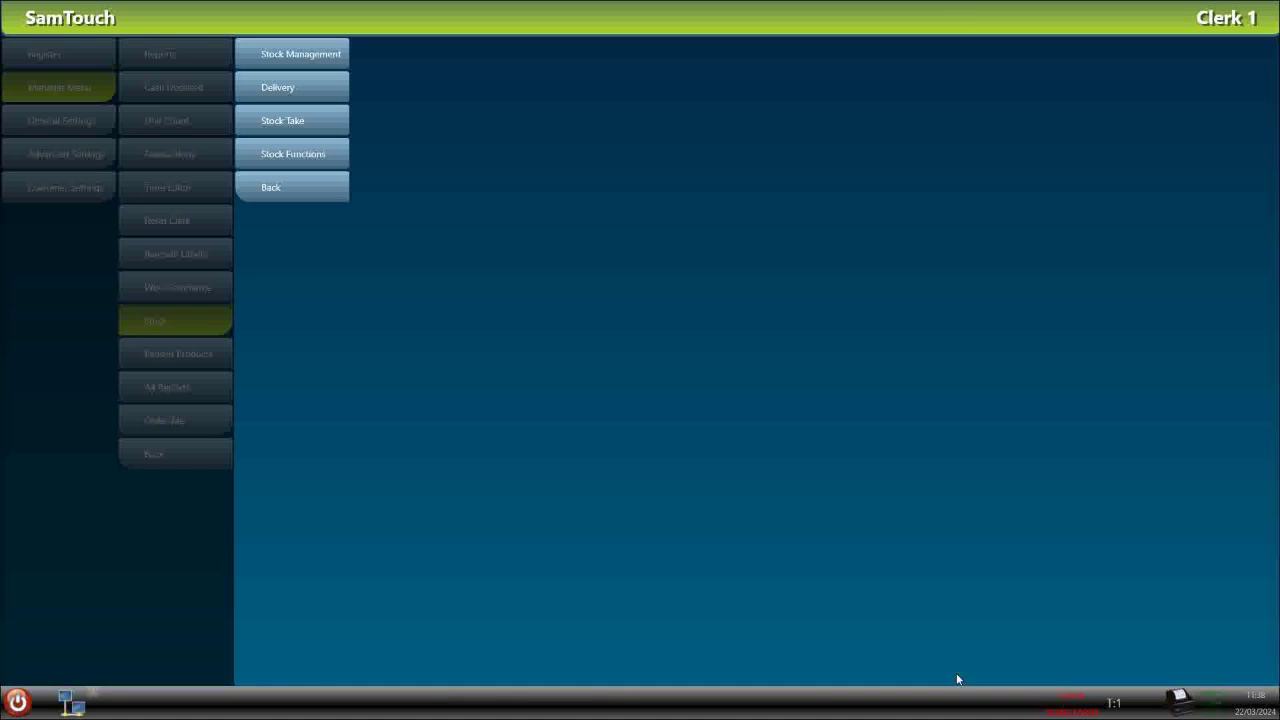
{"action": "left_click", "coordinate": [278, 54]}
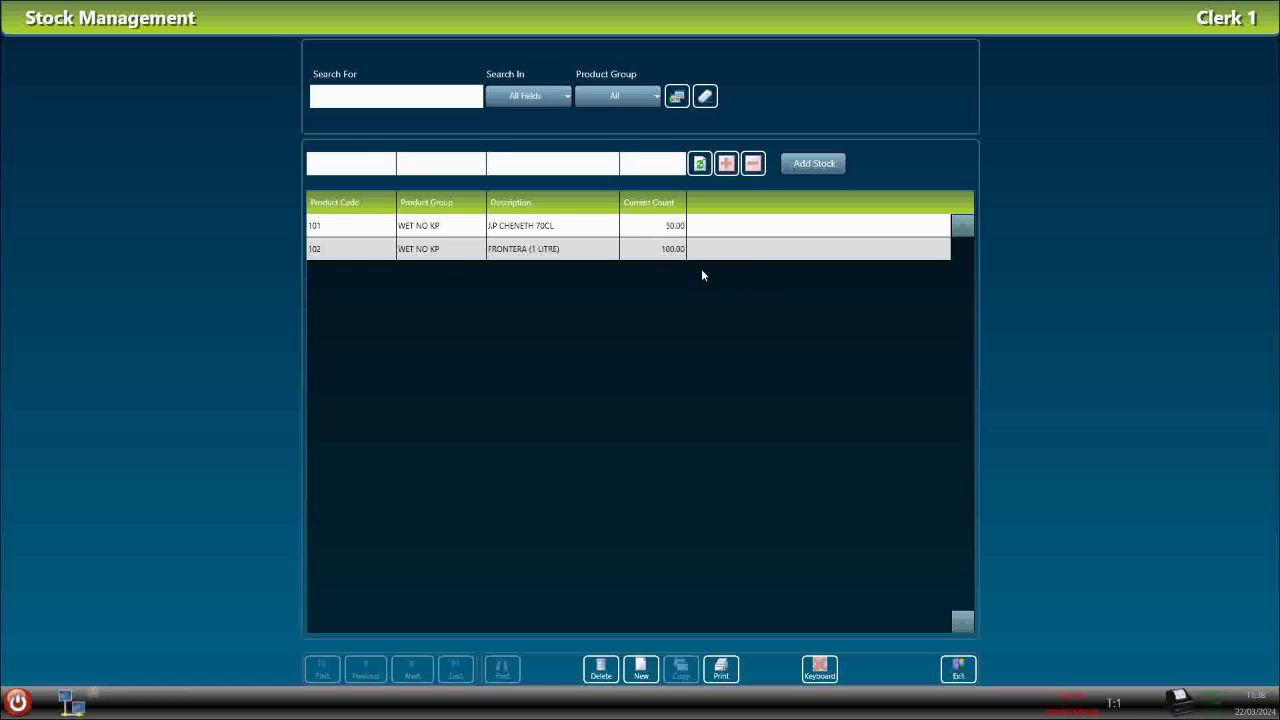
{"action": "left_click", "coordinate": [958, 668]}
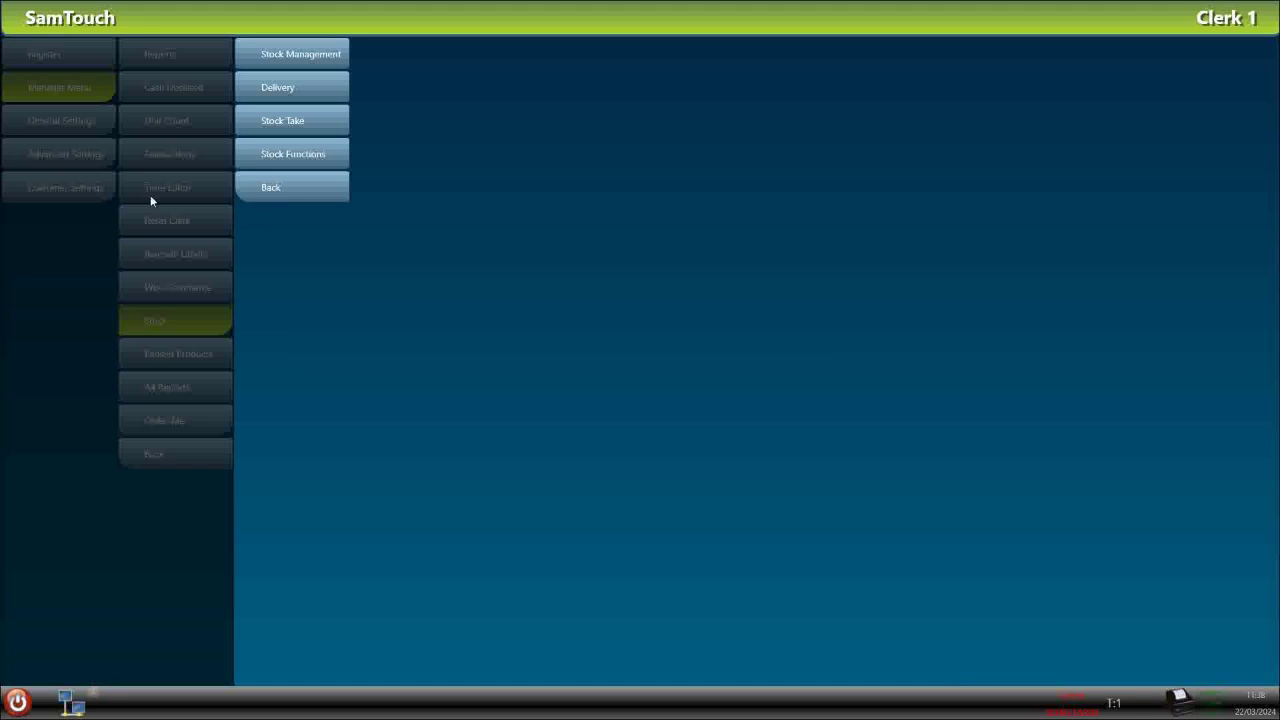
{"action": "left_click", "coordinate": [281, 193]}
{"action": "left_click", "coordinate": [159, 456]}
Step: Ring up eleven FRONTERA (1L) from the WINE category and pay the LE3,300.00 total in cash
{"action": "left_click", "coordinate": [62, 42]}
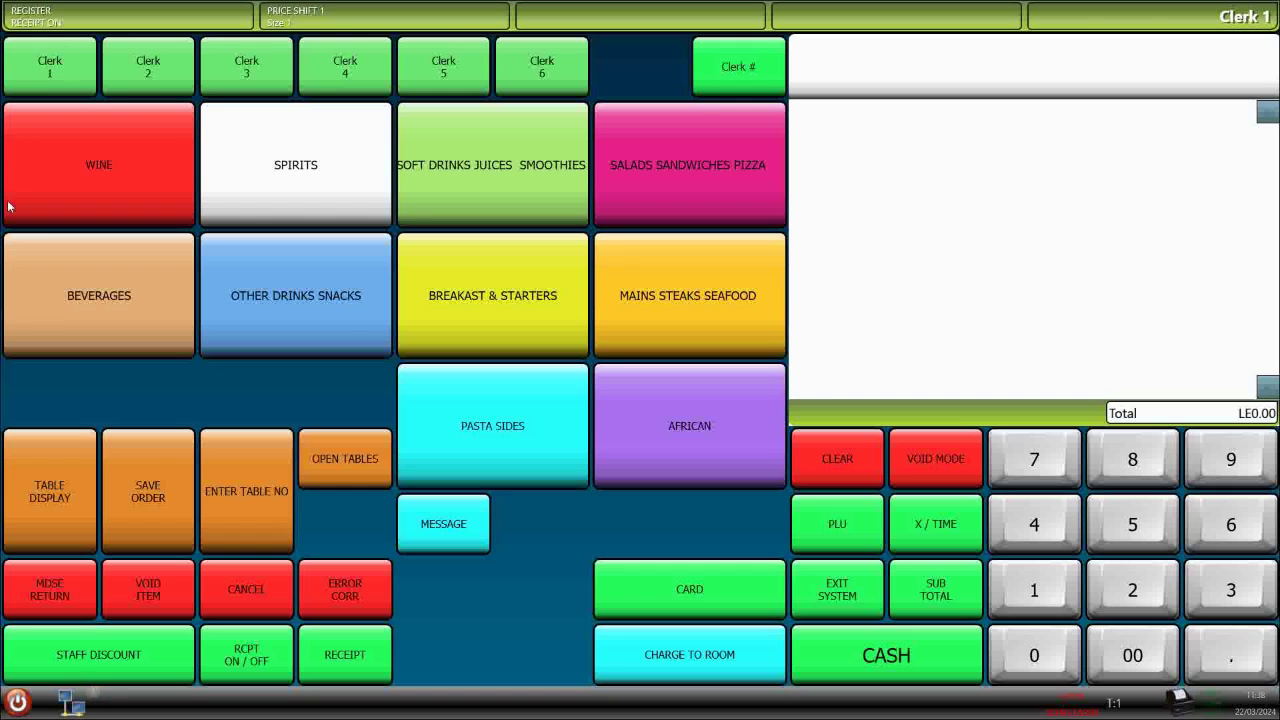
{"action": "left_click", "coordinate": [110, 142]}
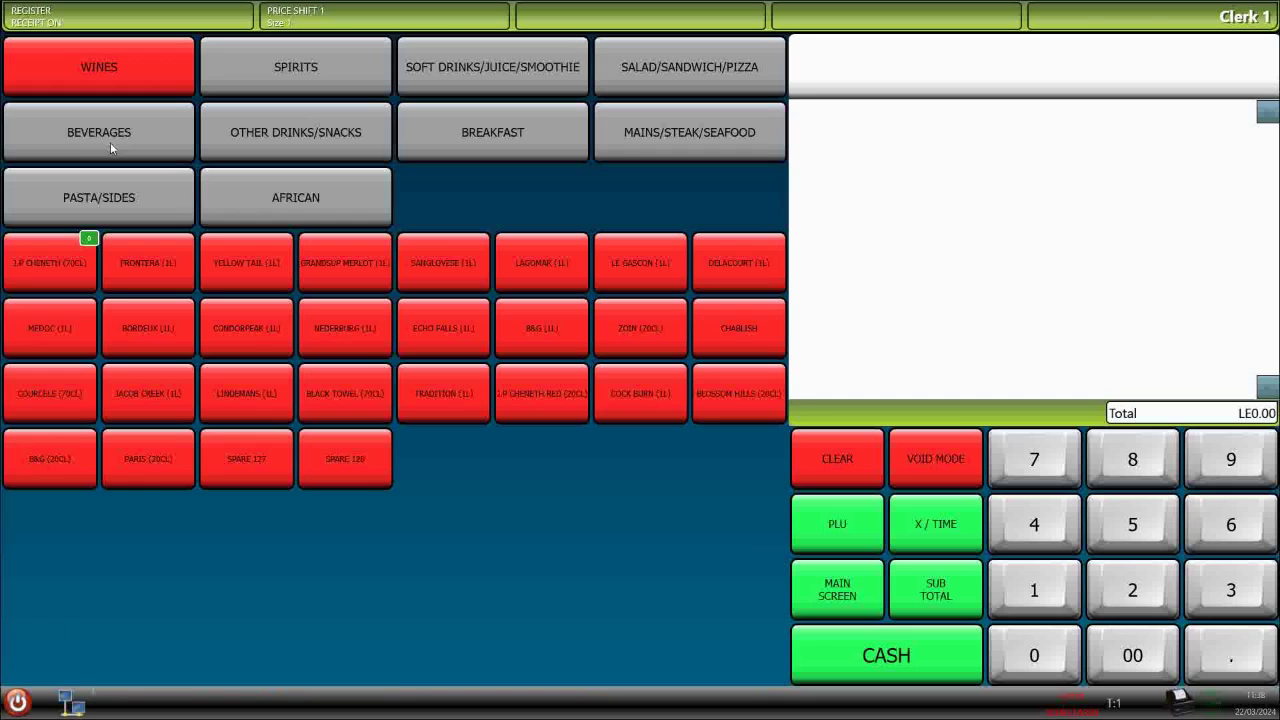
{"action": "left_click", "coordinate": [143, 260]}
{"action": "left_click", "coordinate": [143, 260]}
{"action": "left_click", "coordinate": [143, 260]}
{"action": "left_click", "coordinate": [143, 260]}
{"action": "left_click", "coordinate": [143, 260]}
{"action": "left_click", "coordinate": [142, 258]}
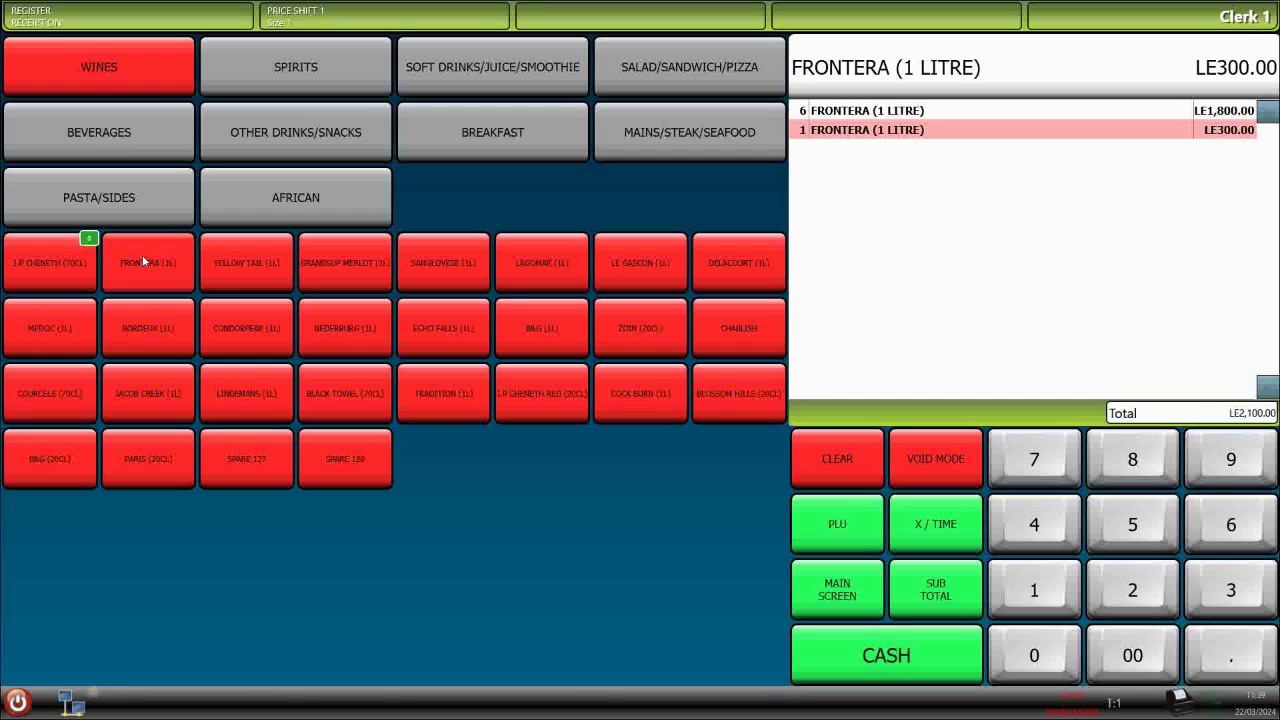
{"action": "left_click", "coordinate": [142, 258]}
{"action": "left_click", "coordinate": [142, 258]}
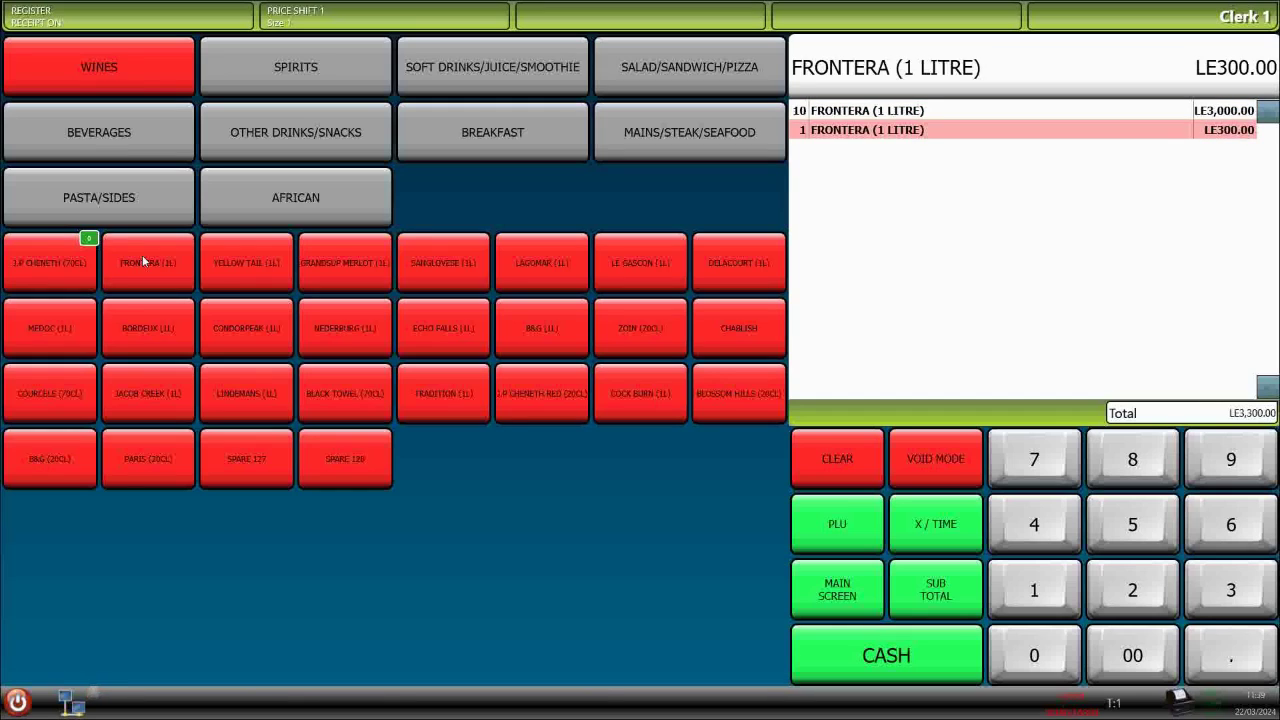
{"action": "left_click", "coordinate": [918, 670]}
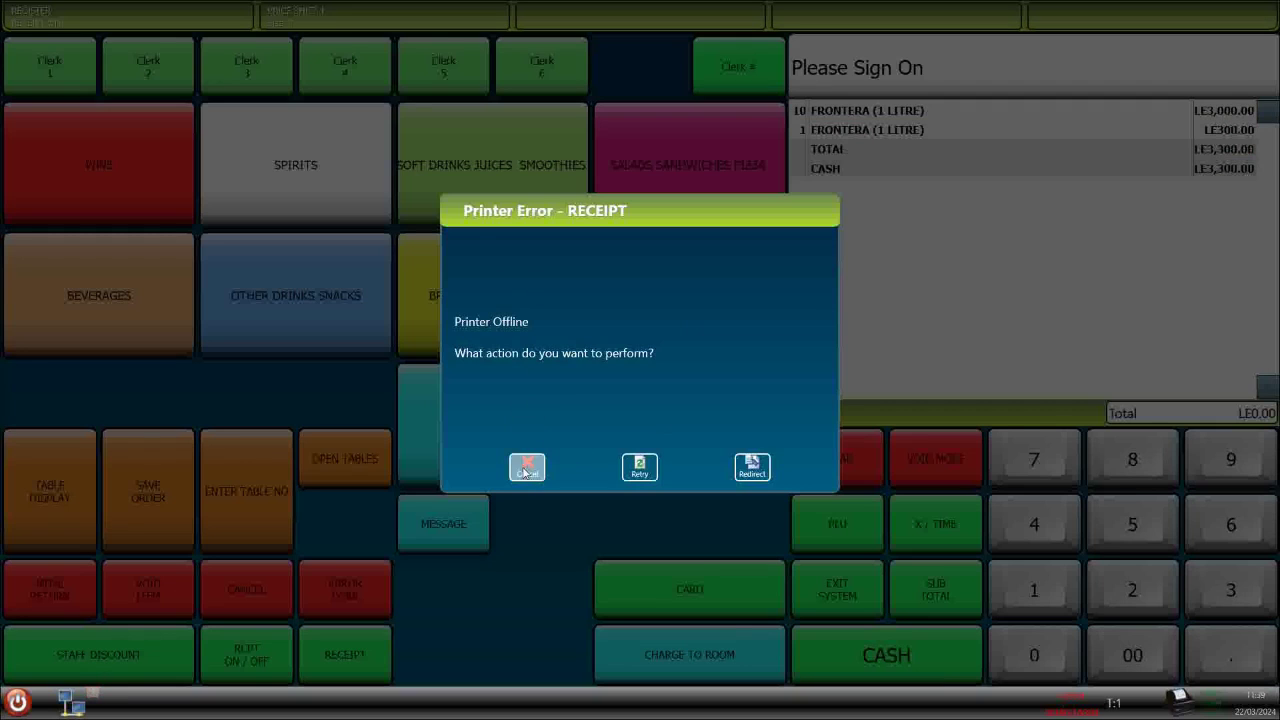
Step: Cancel the printer error, sign on as Clerk 1, exit register mode, and enter the Manager Menu
{"action": "left_click", "coordinate": [525, 467]}
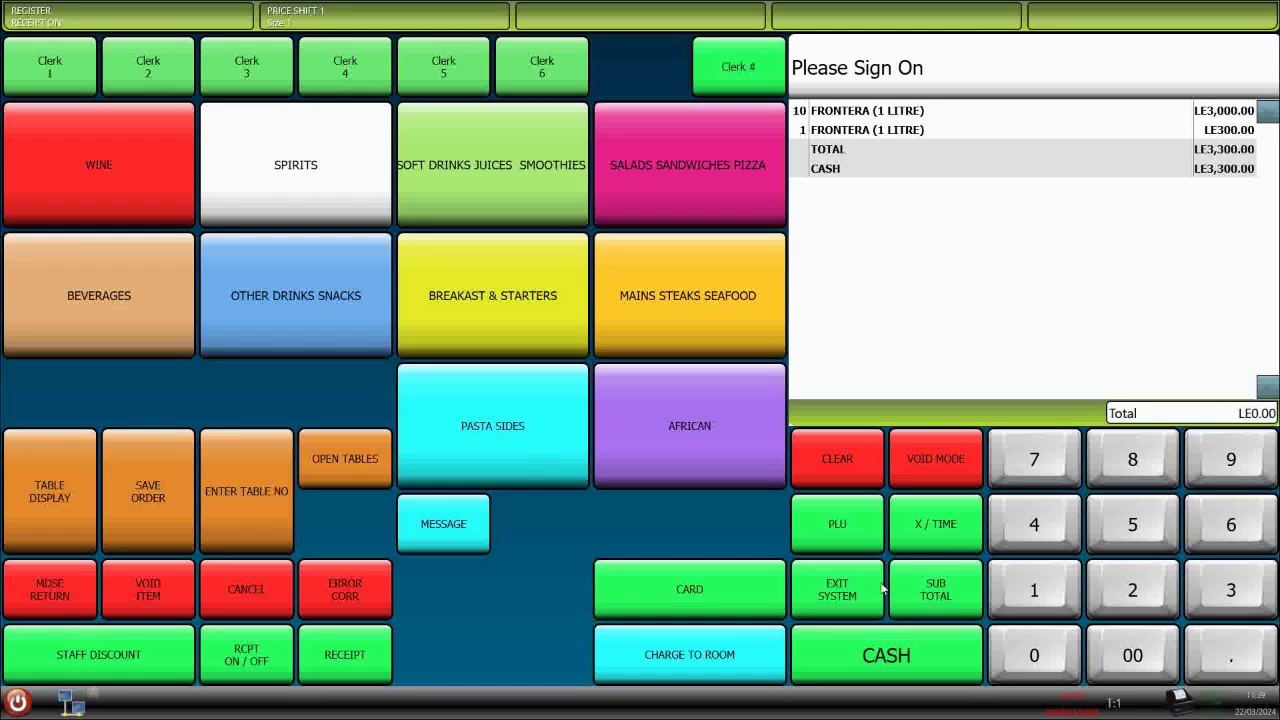
{"action": "left_click", "coordinate": [81, 77]}
{"action": "left_click", "coordinate": [838, 589]}
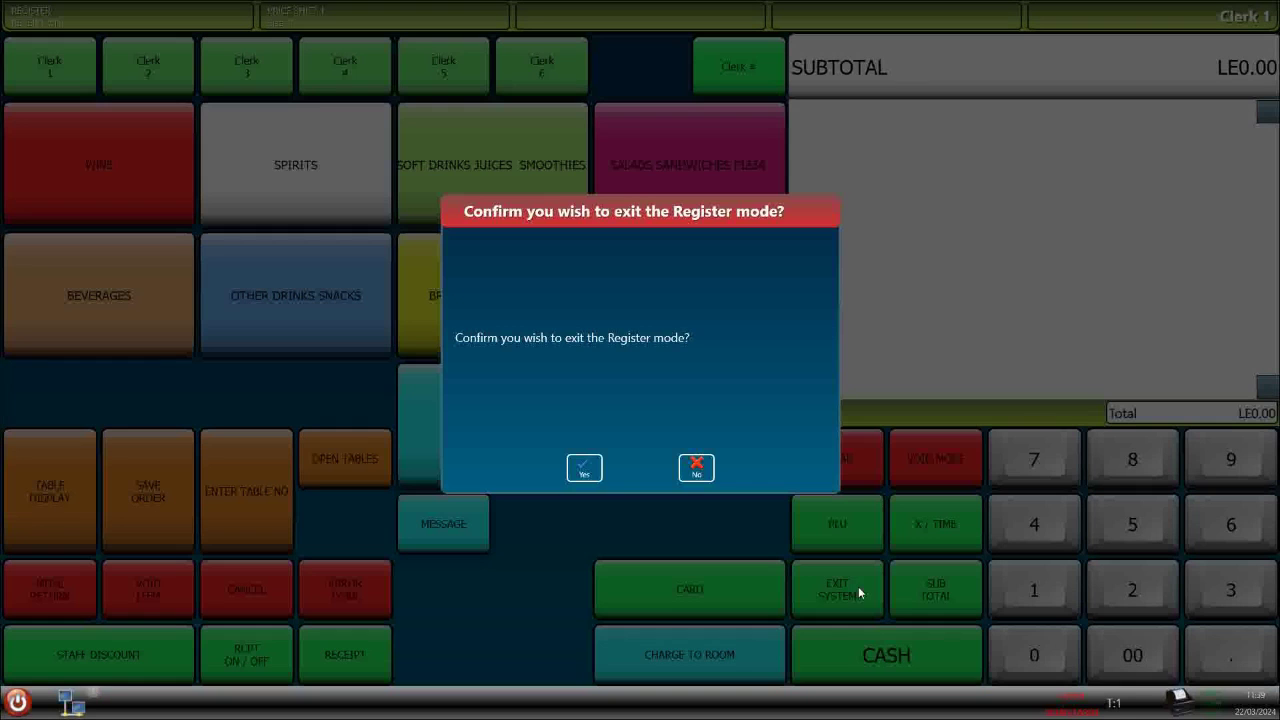
{"action": "left_click", "coordinate": [580, 471]}
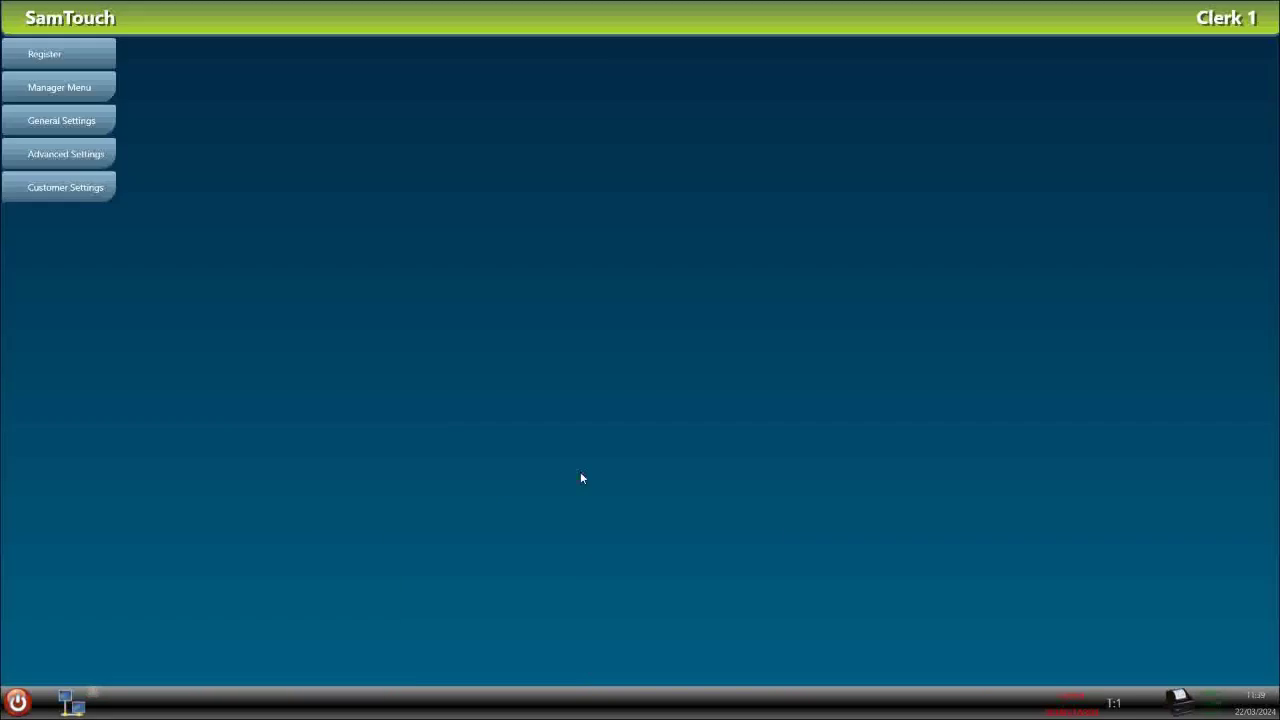
{"action": "left_click", "coordinate": [64, 92]}
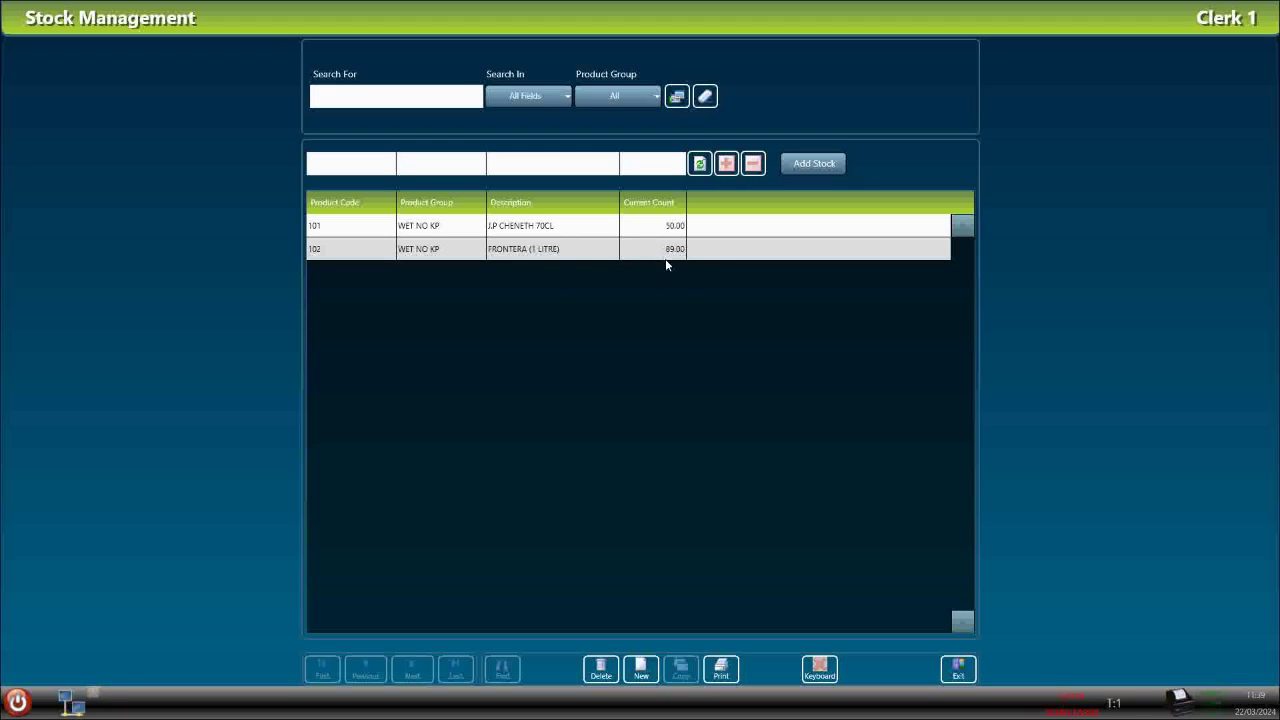
Step: Exit Stock Management, back out through the Stock and Manager menus, and reopen the register
{"action": "left_click", "coordinate": [960, 674]}
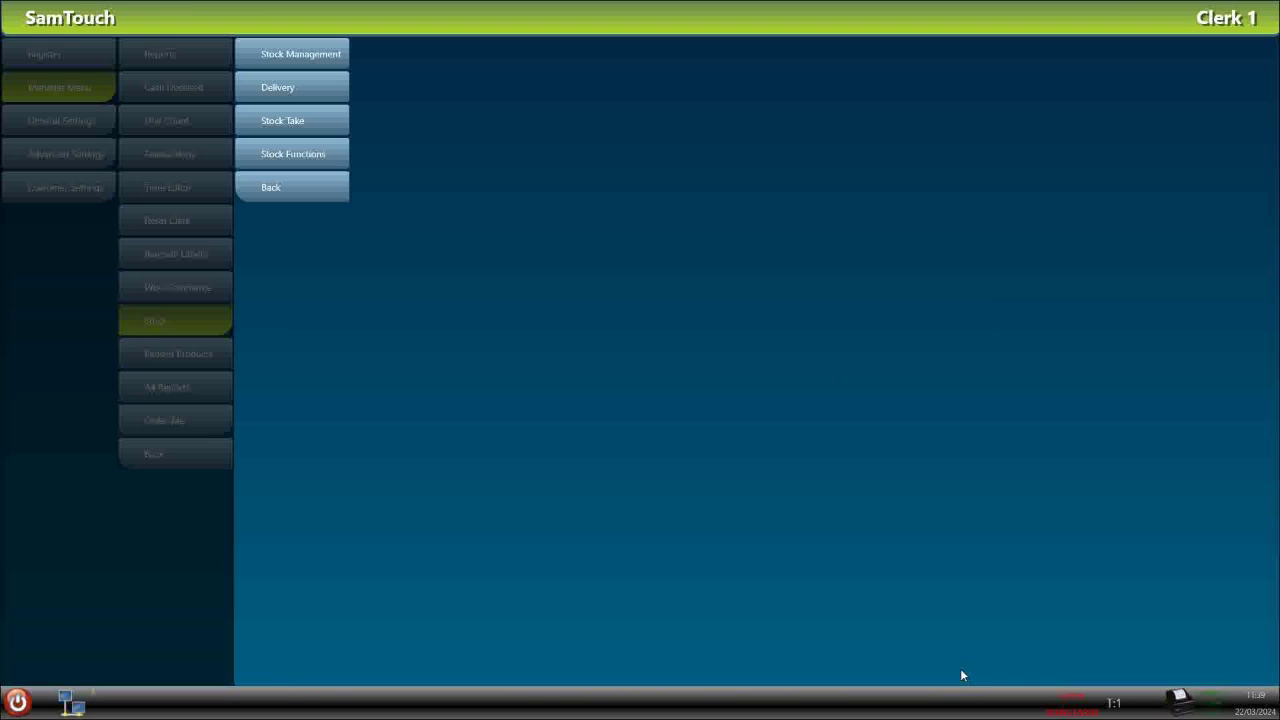
{"action": "left_click", "coordinate": [292, 197]}
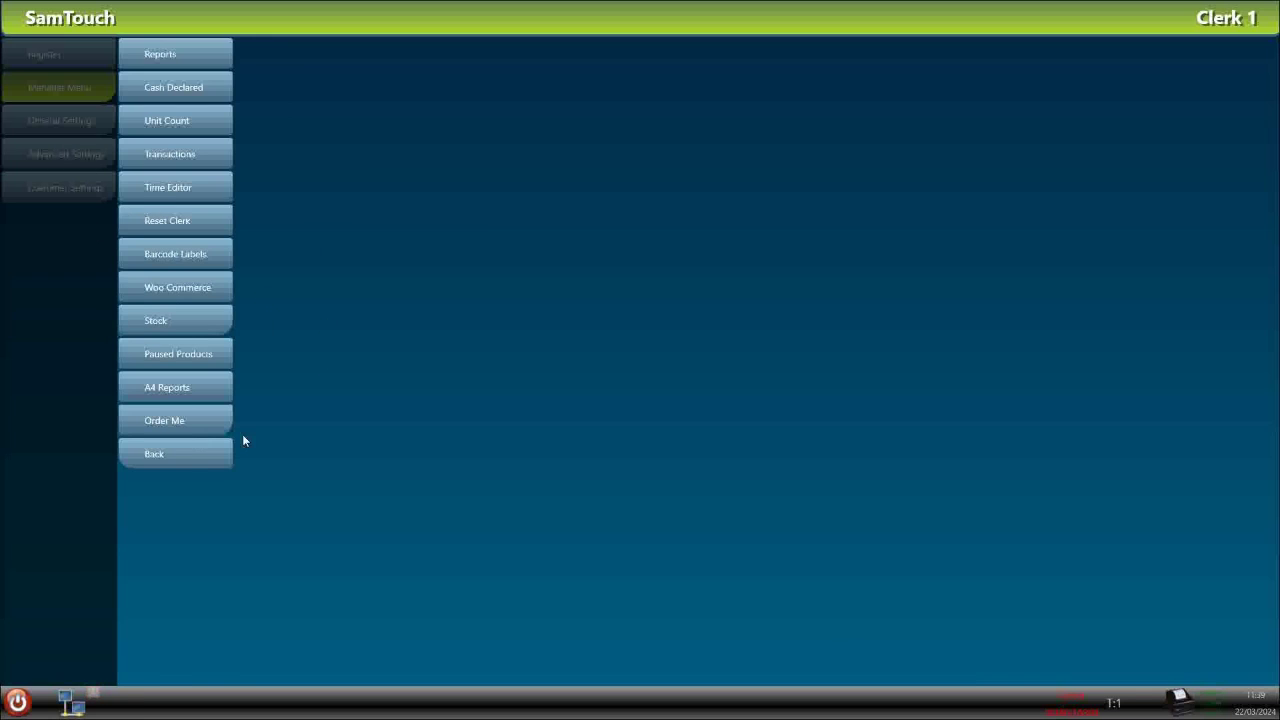
{"action": "left_click", "coordinate": [194, 459]}
{"action": "left_click", "coordinate": [39, 52]}
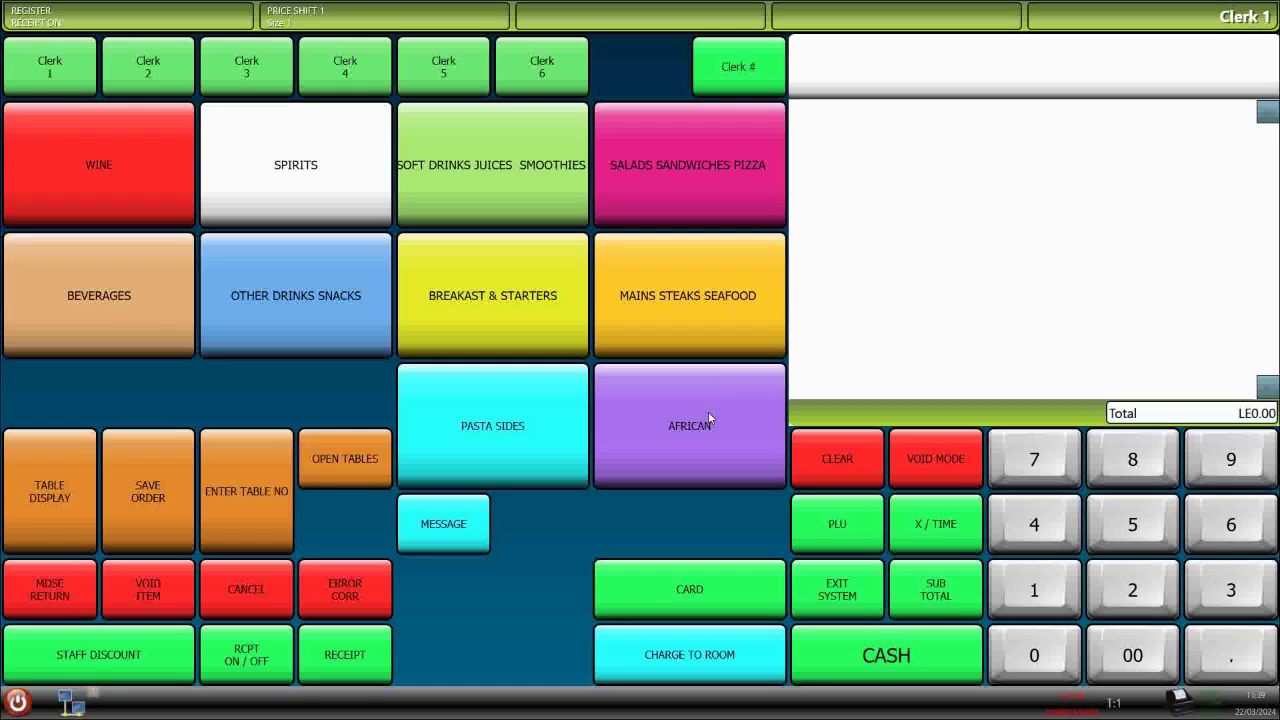